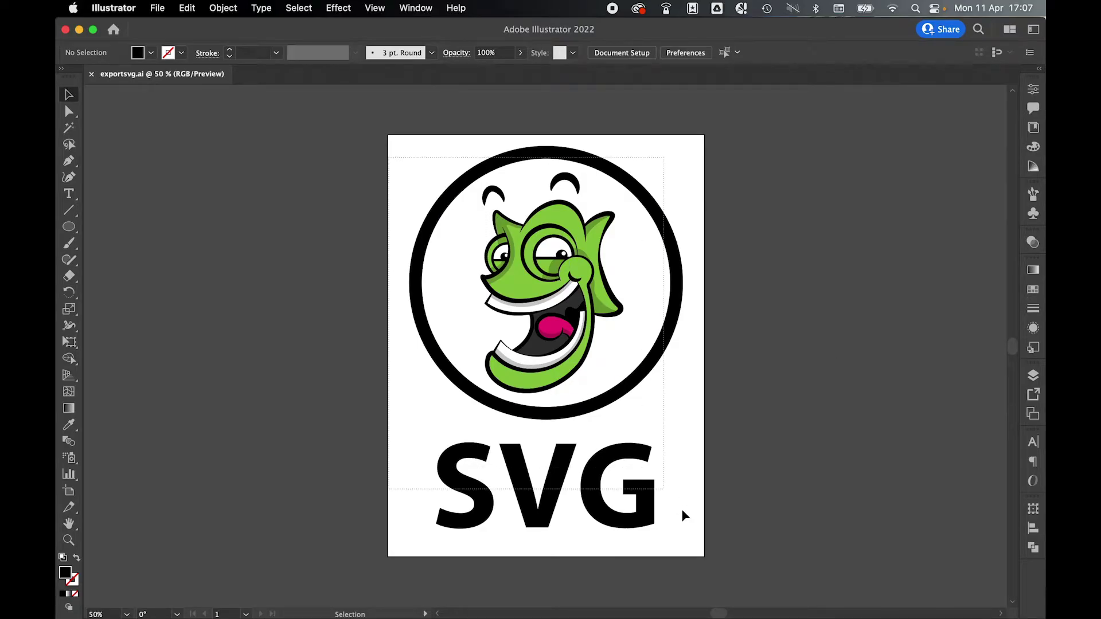
- Move the logo artwork, then undo the move and deselect it
{"action": "left_click_drag", "start_coordinate": [610, 462], "coordinate": [492, 445]}
{"action": "key", "text": "super+z"}
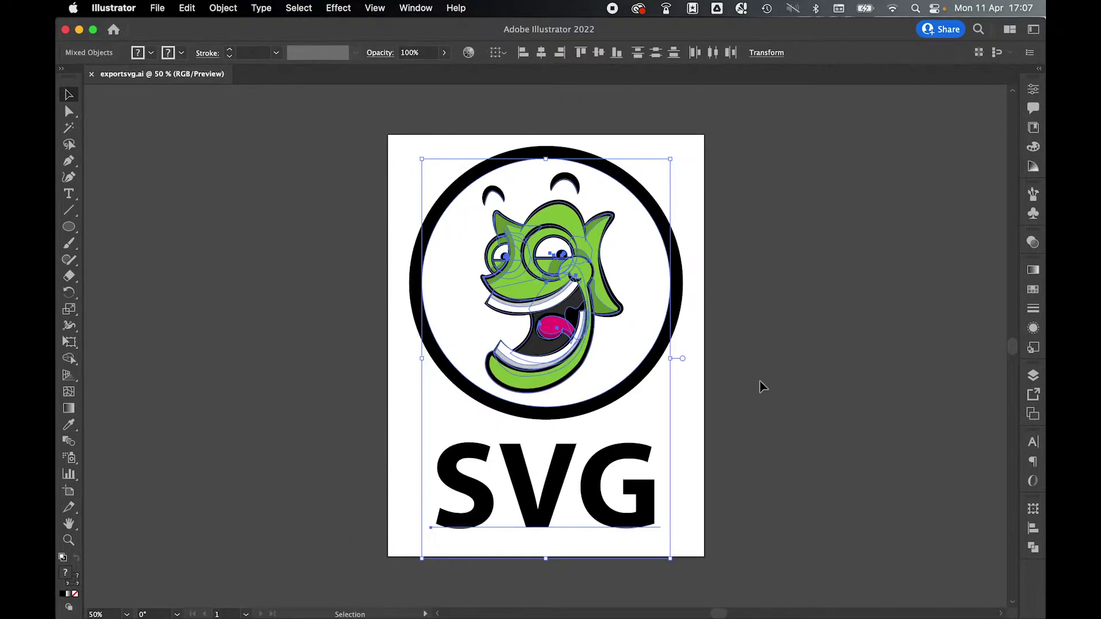
{"action": "left_click", "coordinate": [760, 382]}
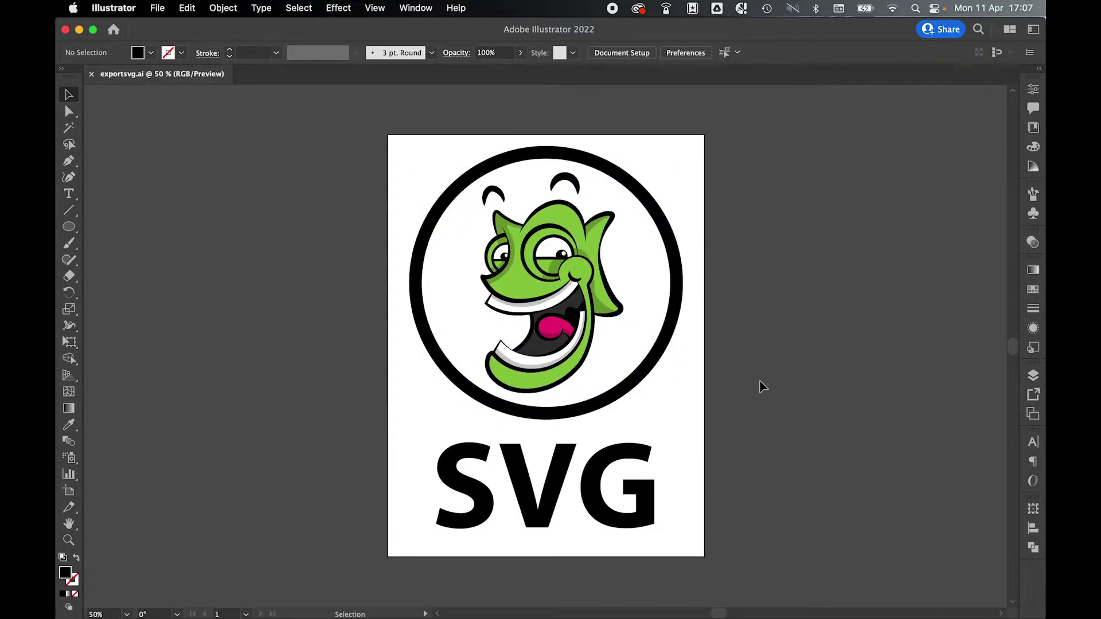
- Save a copy named exportsvg_copy.ai into the Images folder, accepting the Illustrator options
{"action": "left_click", "coordinate": [166, 8]}
{"action": "left_click", "coordinate": [183, 173]}
{"action": "key", "text": "Right"}
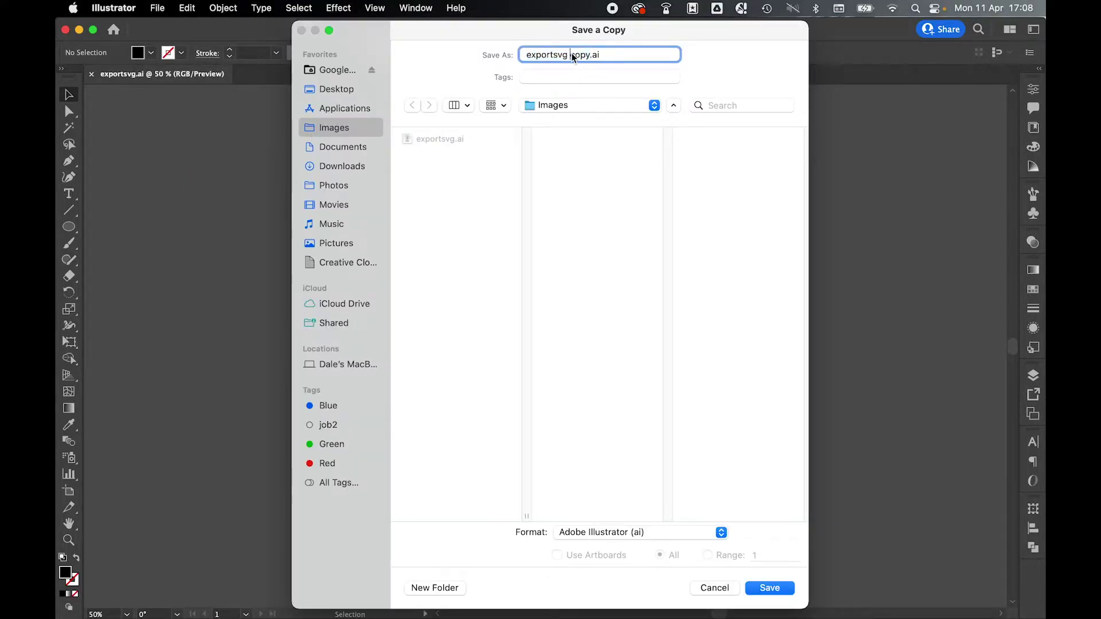
{"action": "key", "text": "Left"}
{"action": "key", "text": "Left"}
{"action": "key", "text": "Left"}
{"action": "key", "text": "Left"}
{"action": "key", "text": "BackSpace"}
{"action": "type", "text": "_"}
{"action": "left_click", "coordinate": [769, 588]}
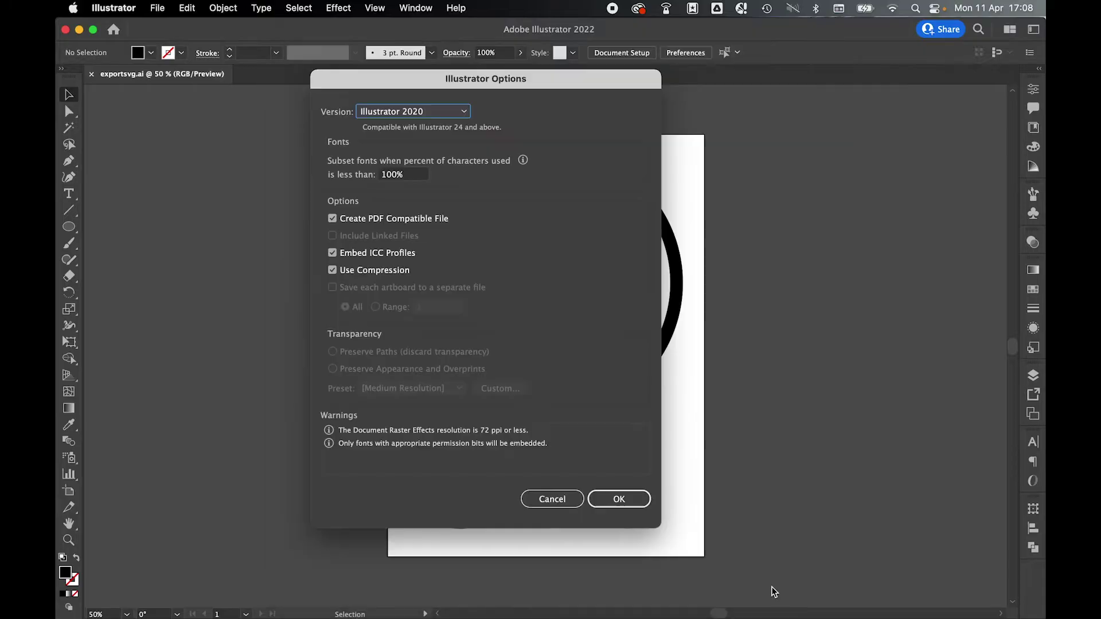
{"action": "left_click", "coordinate": [633, 500]}
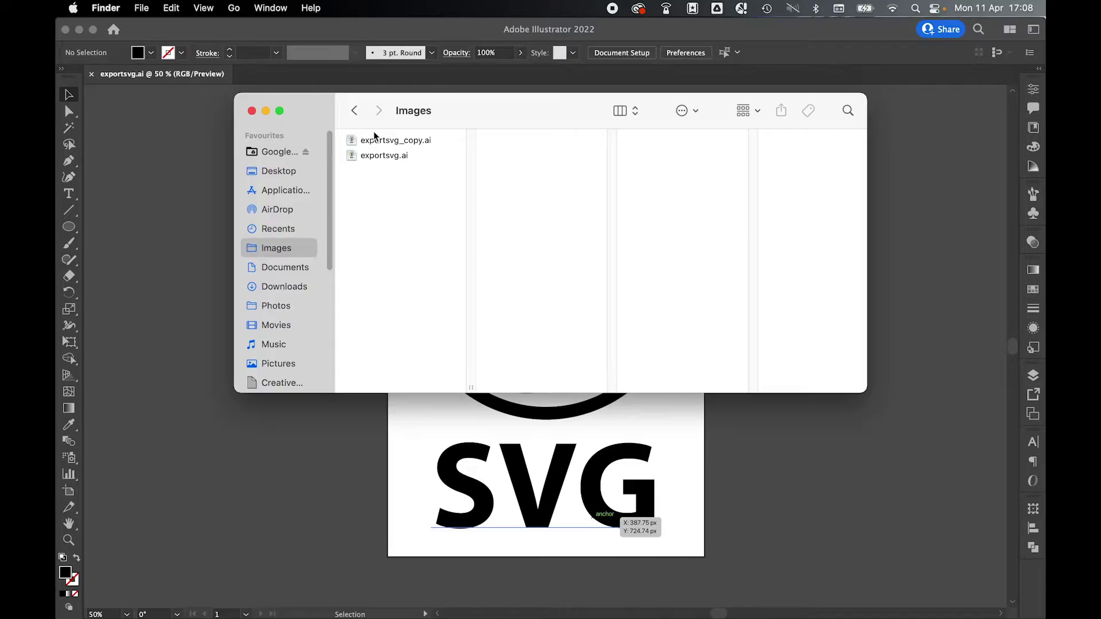
- Close the Finder Images window to return to the exportsvg.ai logo
{"action": "left_click", "coordinate": [251, 110]}
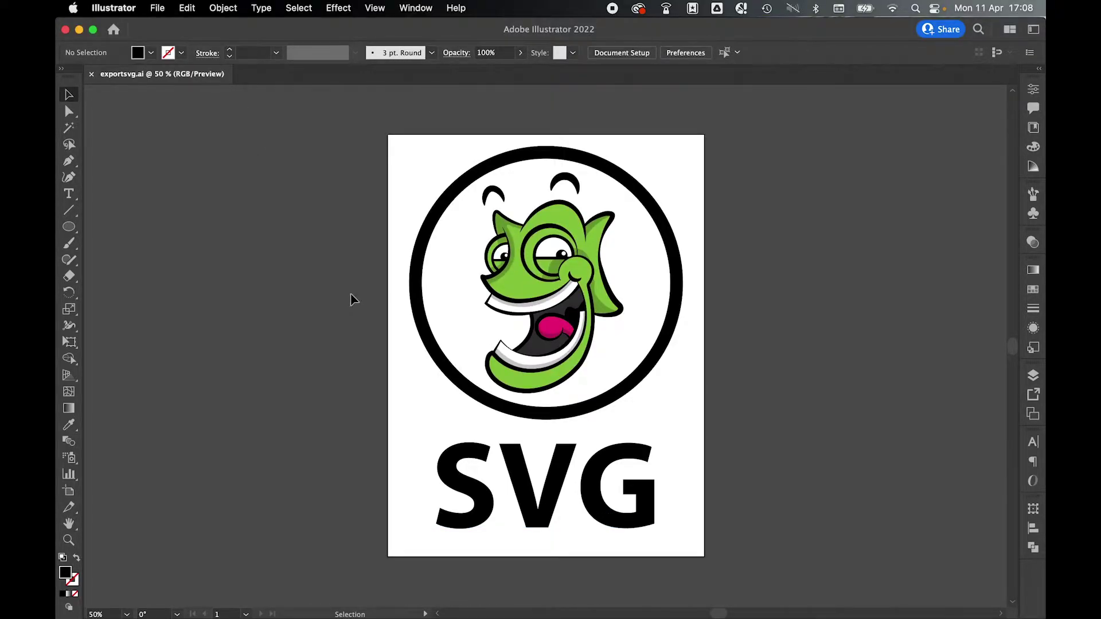
- Expand the green mascot's appearance, then expand its fill and stroke into paths
{"action": "left_click", "coordinate": [539, 282]}
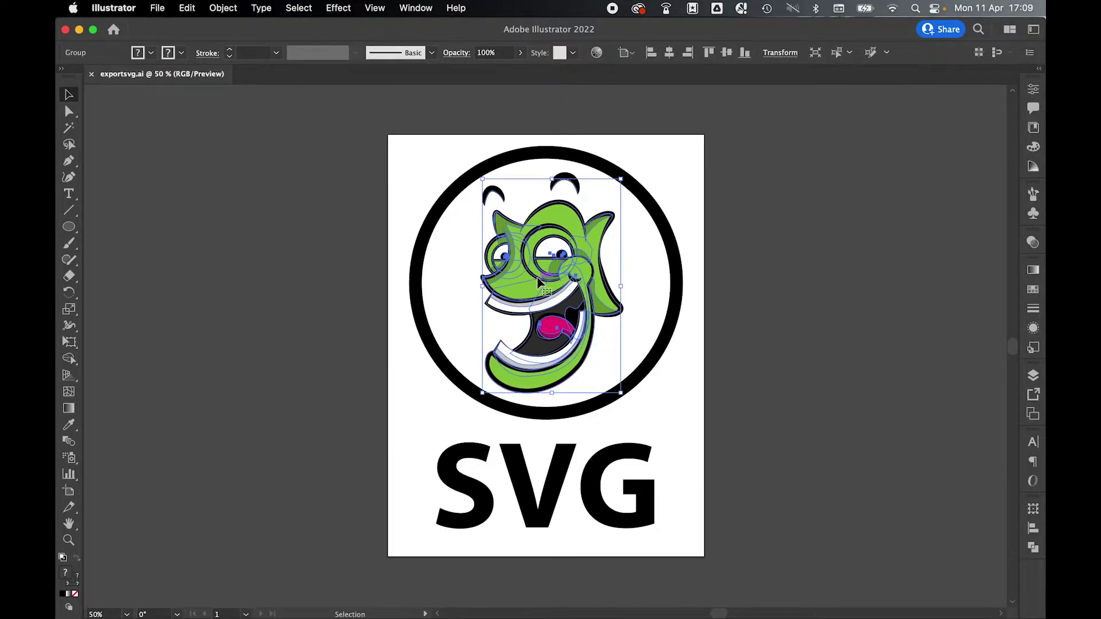
{"action": "left_click", "coordinate": [669, 228]}
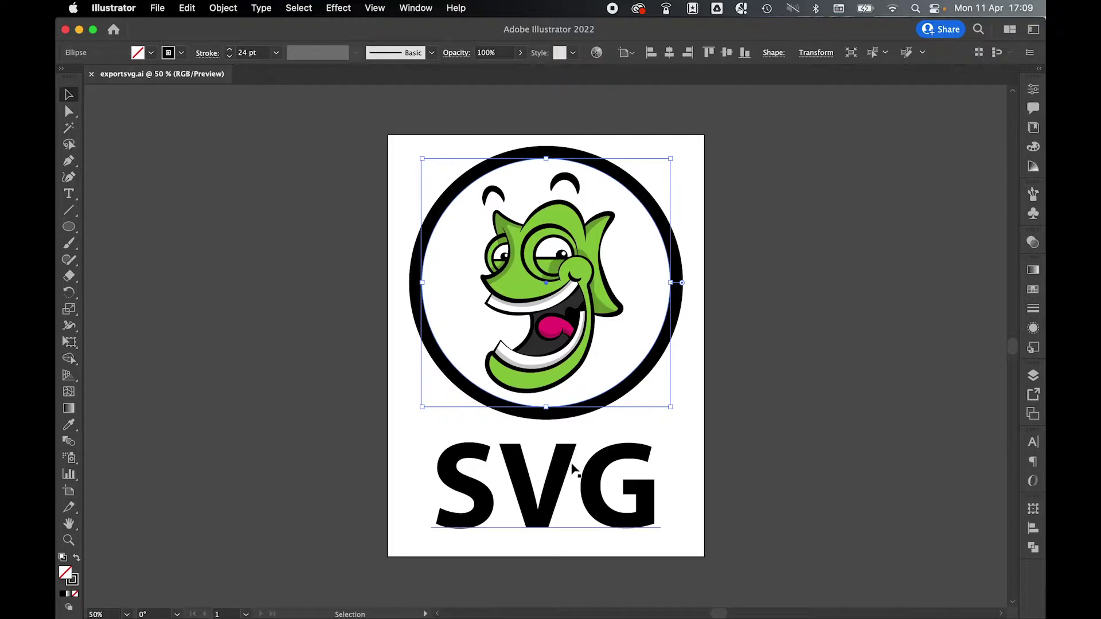
{"action": "left_click", "coordinate": [584, 481]}
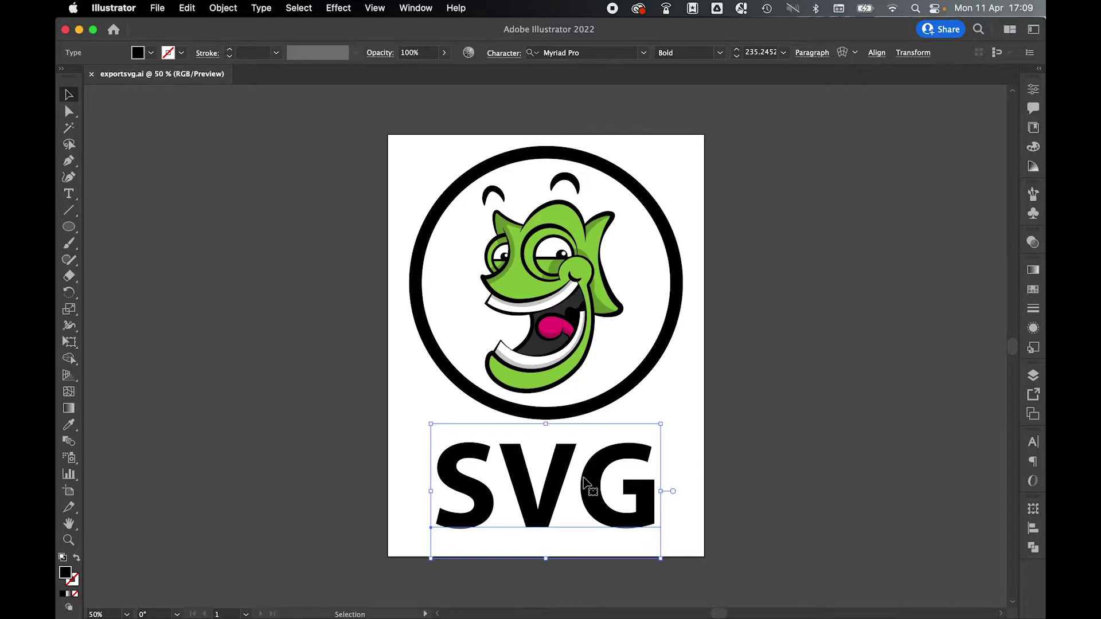
{"action": "left_click", "coordinate": [524, 333]}
{"action": "left_click", "coordinate": [232, 7]}
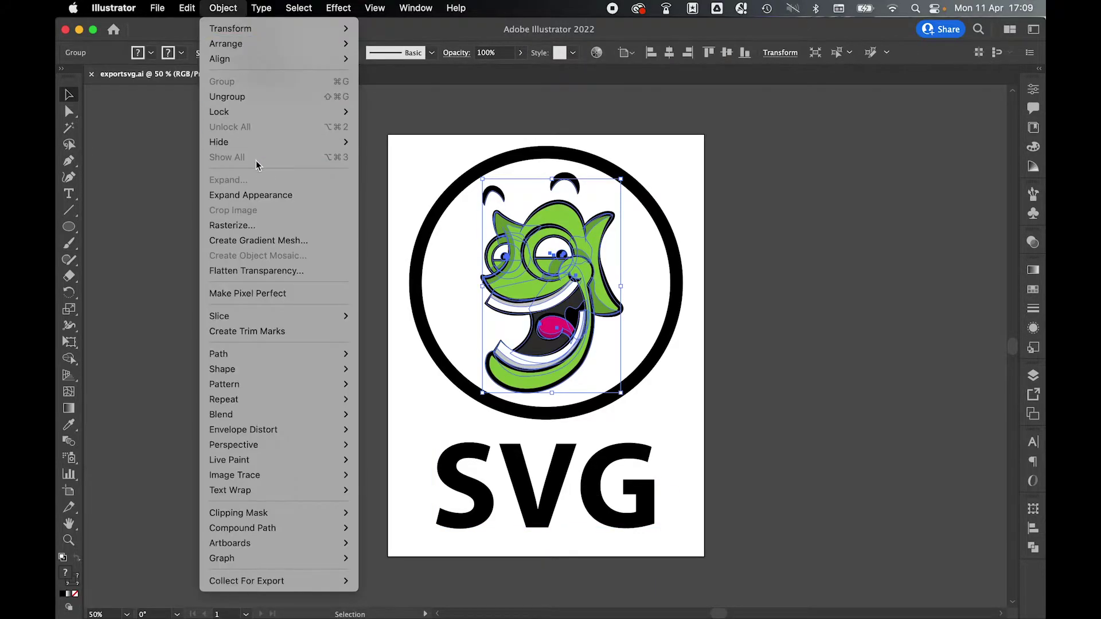
{"action": "left_click", "coordinate": [257, 198]}
{"action": "left_click", "coordinate": [236, 7]}
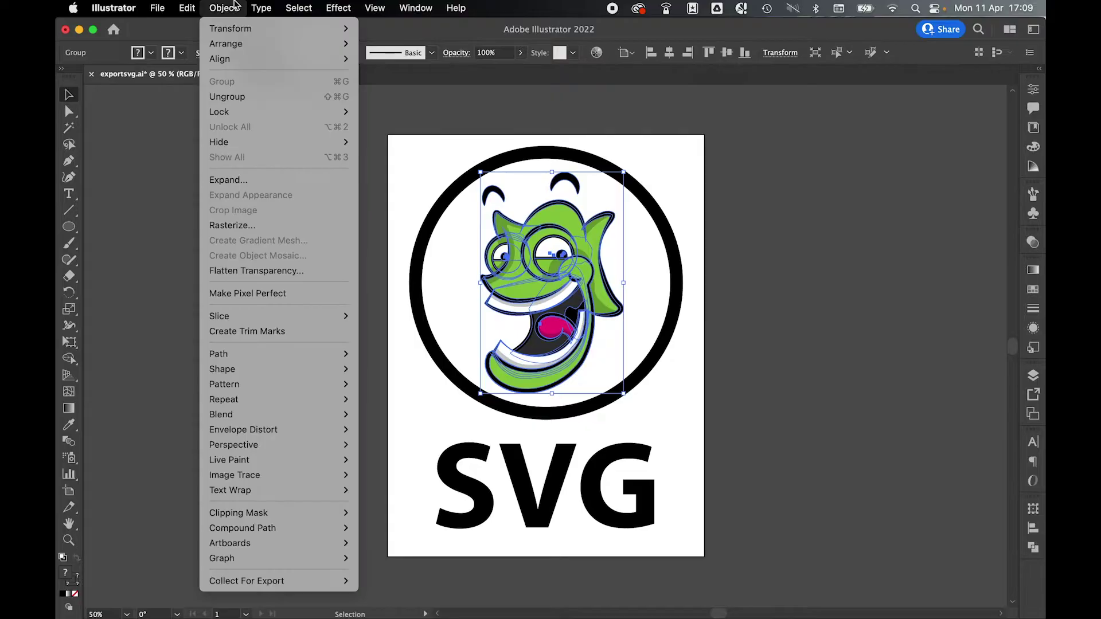
{"action": "left_click", "coordinate": [229, 180]}
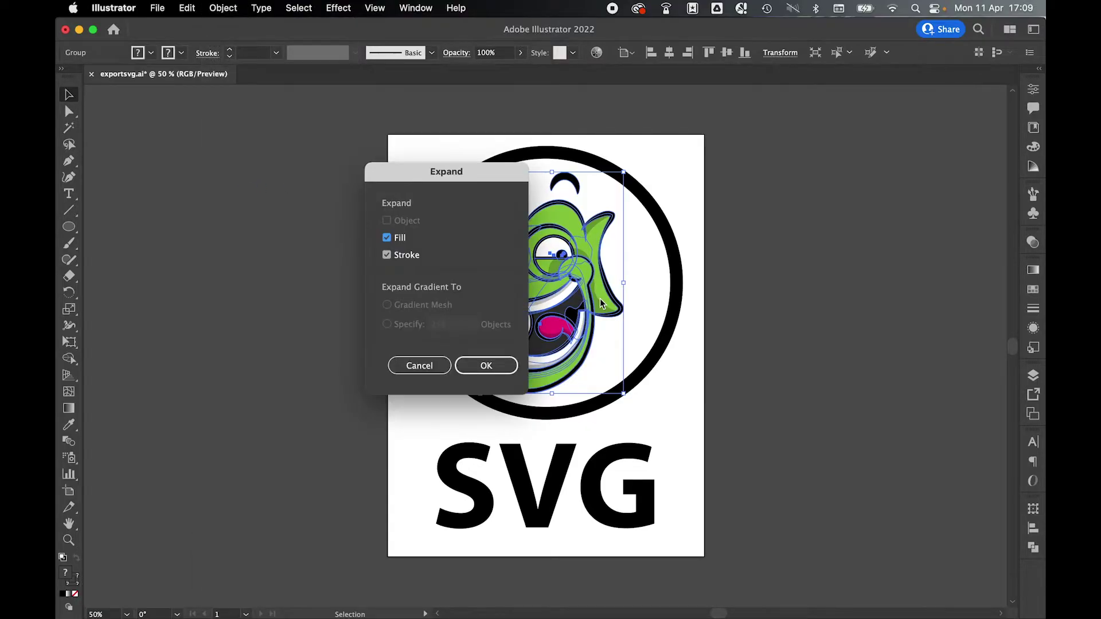
{"action": "left_click", "coordinate": [492, 368]}
- Expand the black circle's stroke appearance and convert the SVG text to outlines
{"action": "left_click", "coordinate": [651, 215]}
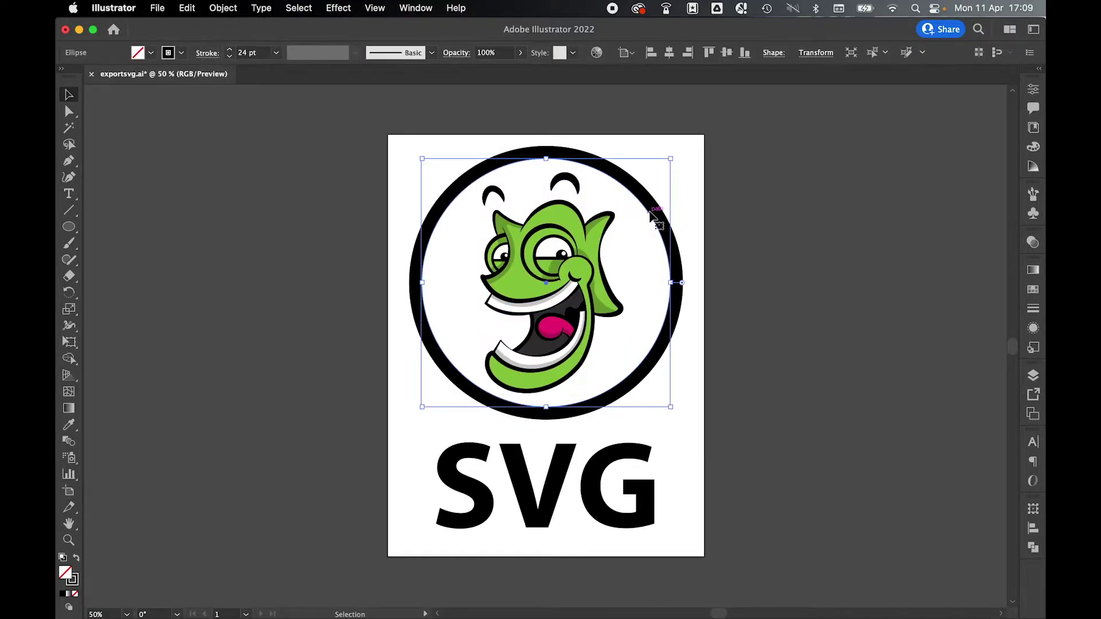
{"action": "left_click", "coordinate": [221, 5]}
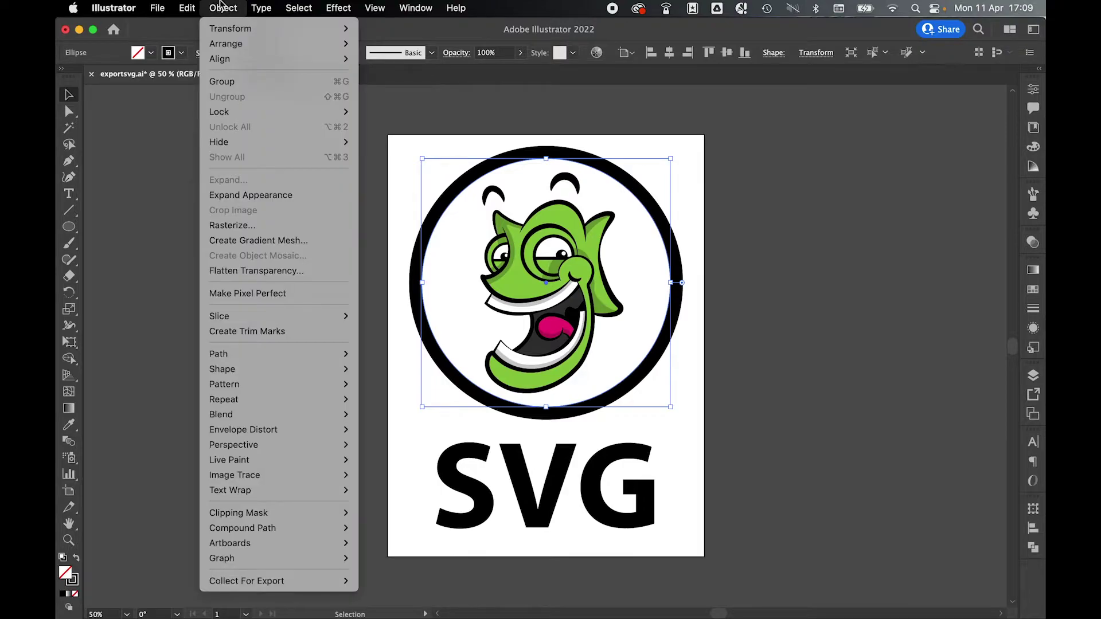
{"action": "left_click", "coordinate": [241, 195]}
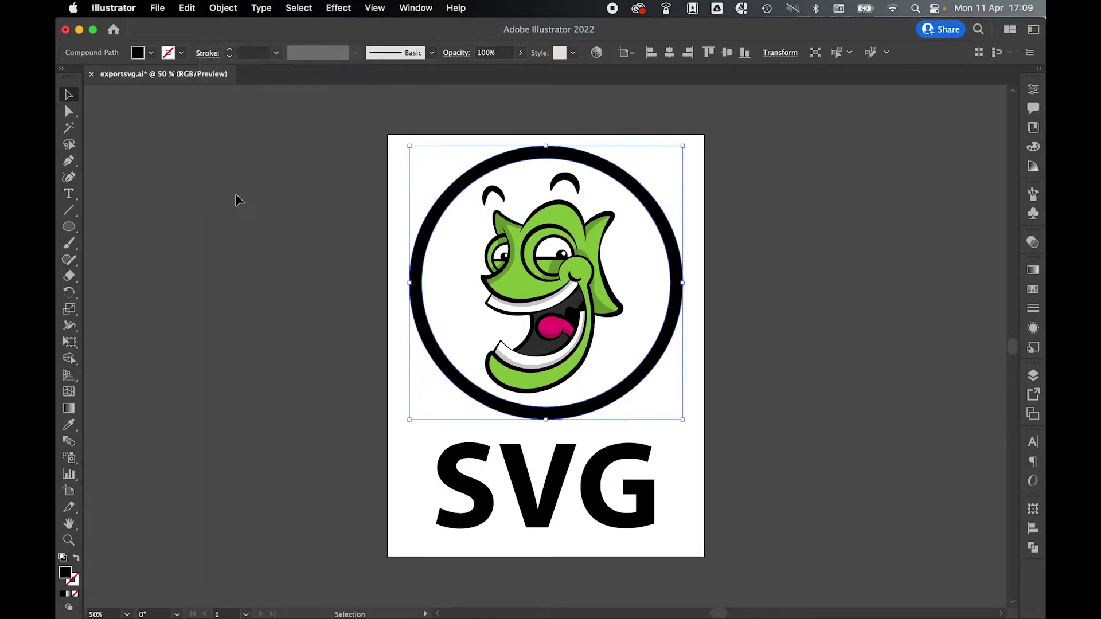
{"action": "left_click", "coordinate": [577, 504]}
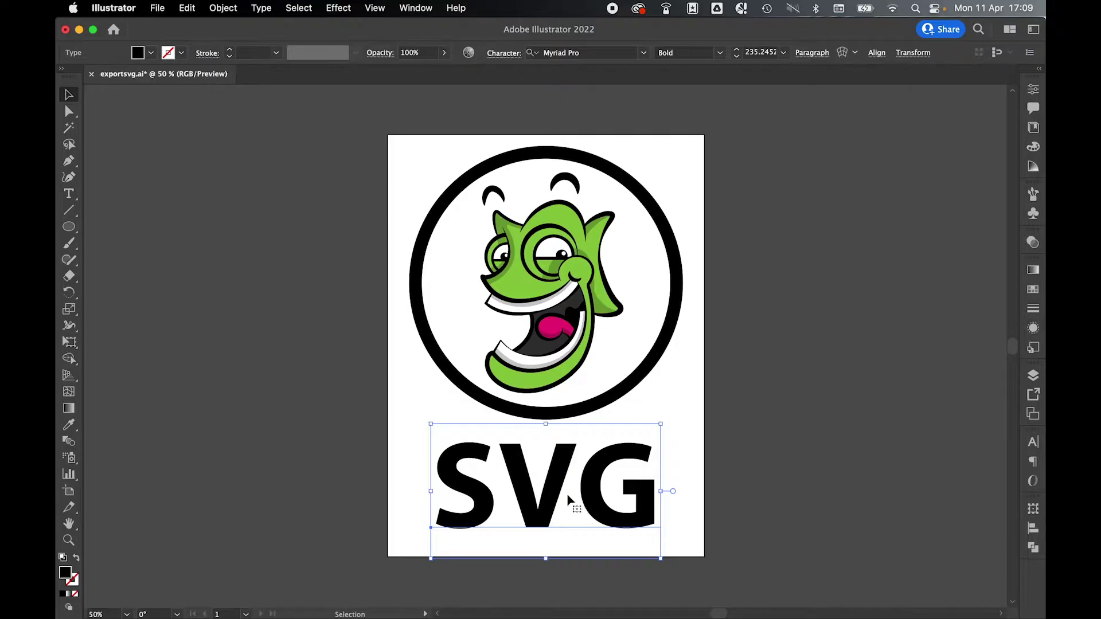
{"action": "right_click", "coordinate": [588, 477]}
{"action": "left_click", "coordinate": [631, 415]}
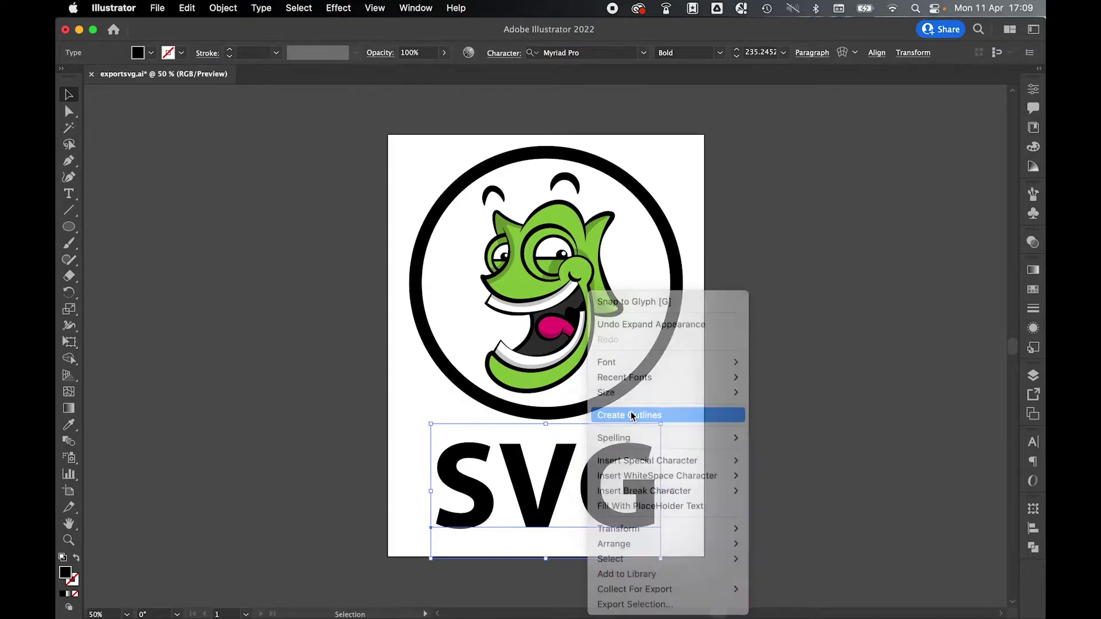
{"action": "left_click", "coordinate": [757, 441]}
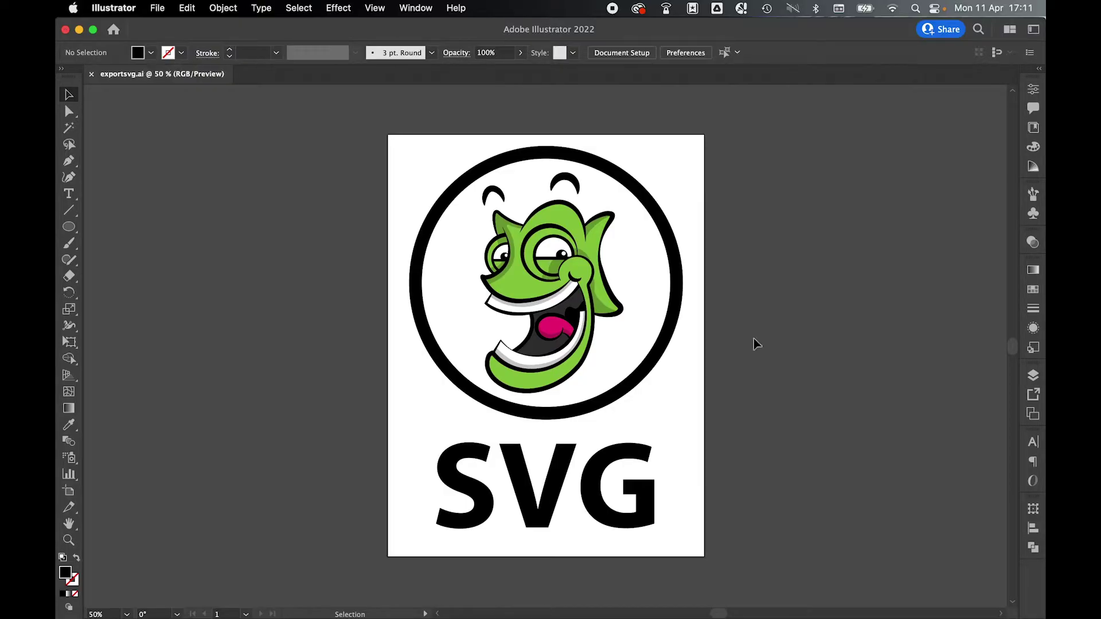
- Save the document as exportsvg.svg in SVG format with Use Artboards enabled
{"action": "left_click", "coordinate": [155, 7]}
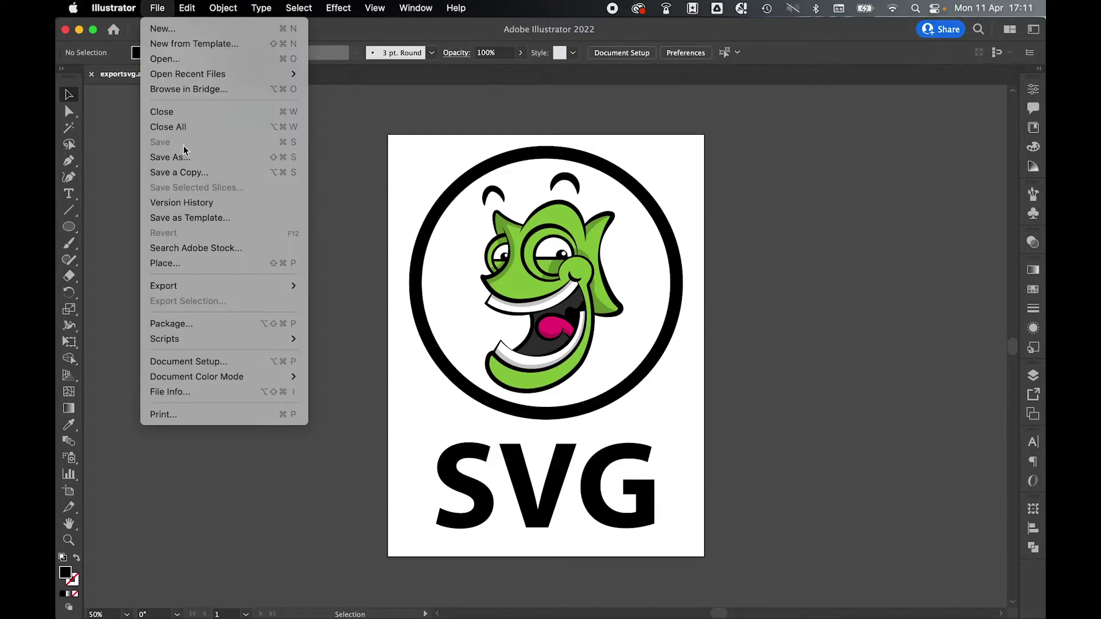
{"action": "left_click", "coordinate": [184, 163]}
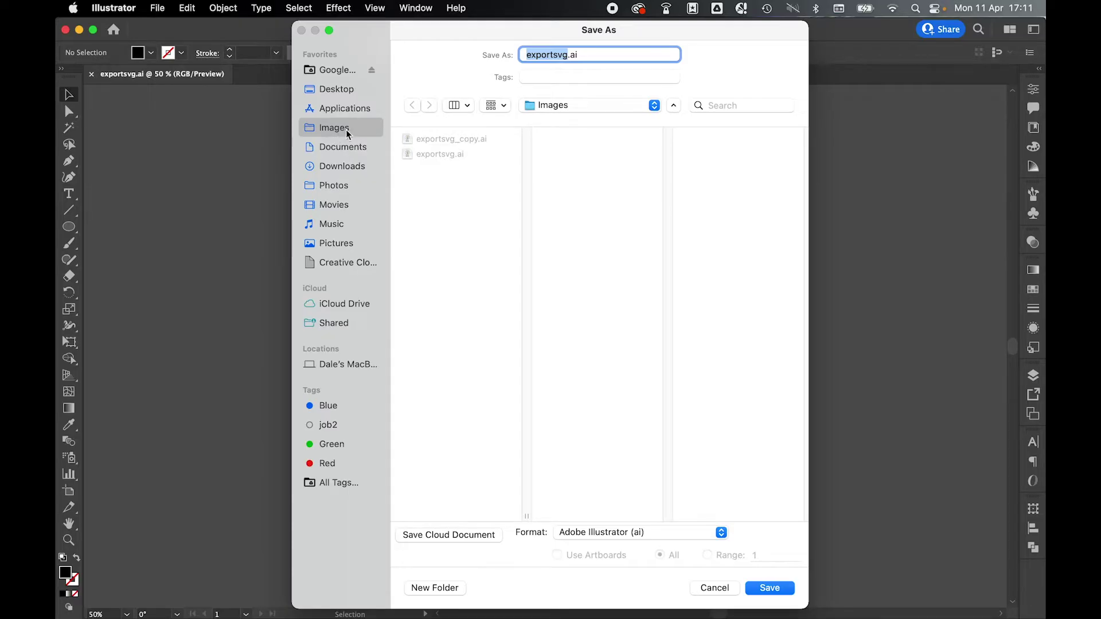
{"action": "left_click", "coordinate": [631, 533]}
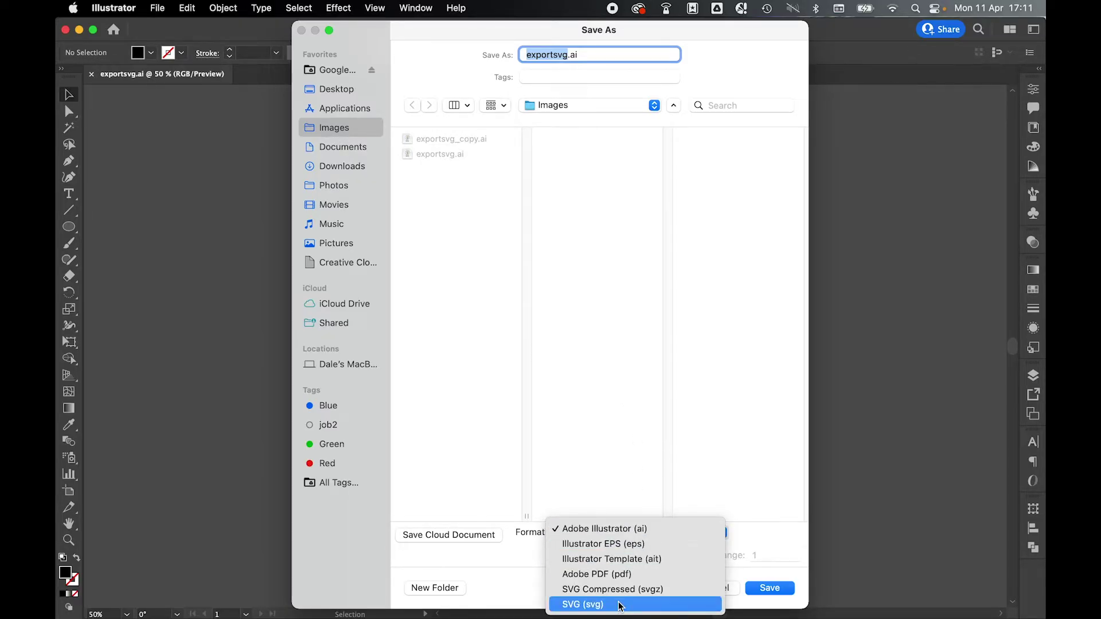
{"action": "left_click", "coordinate": [619, 605]}
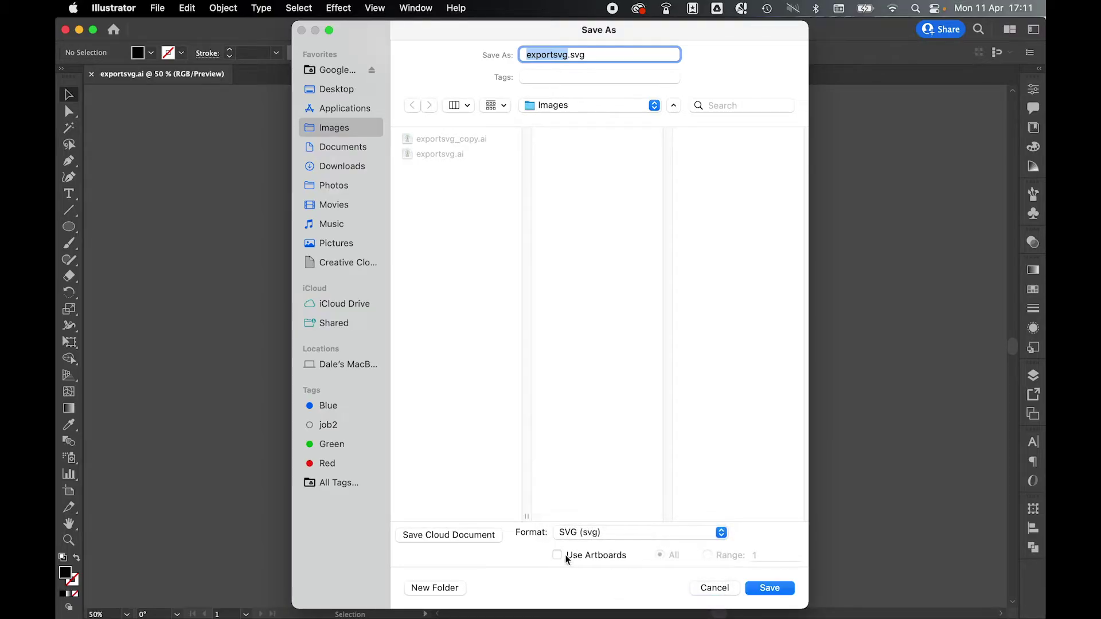
{"action": "left_click", "coordinate": [557, 555]}
{"action": "left_click", "coordinate": [769, 588]}
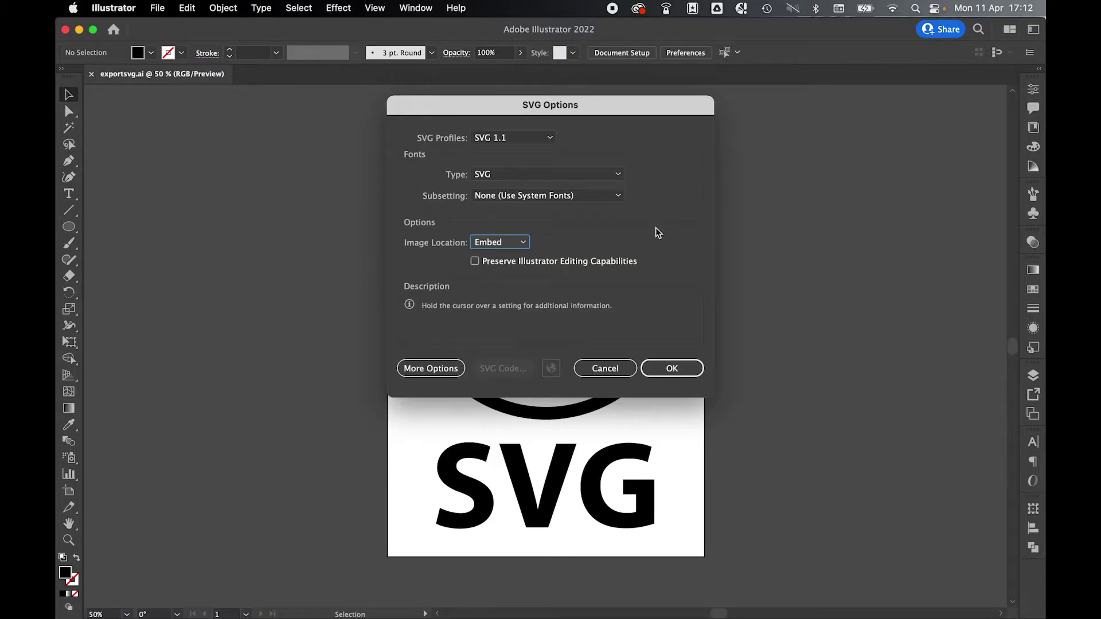
- Keep the SVG 1.1 profile, convert fonts to outlines, and set image location to Link
{"action": "left_click", "coordinate": [491, 142]}
{"action": "left_click", "coordinate": [608, 169]}
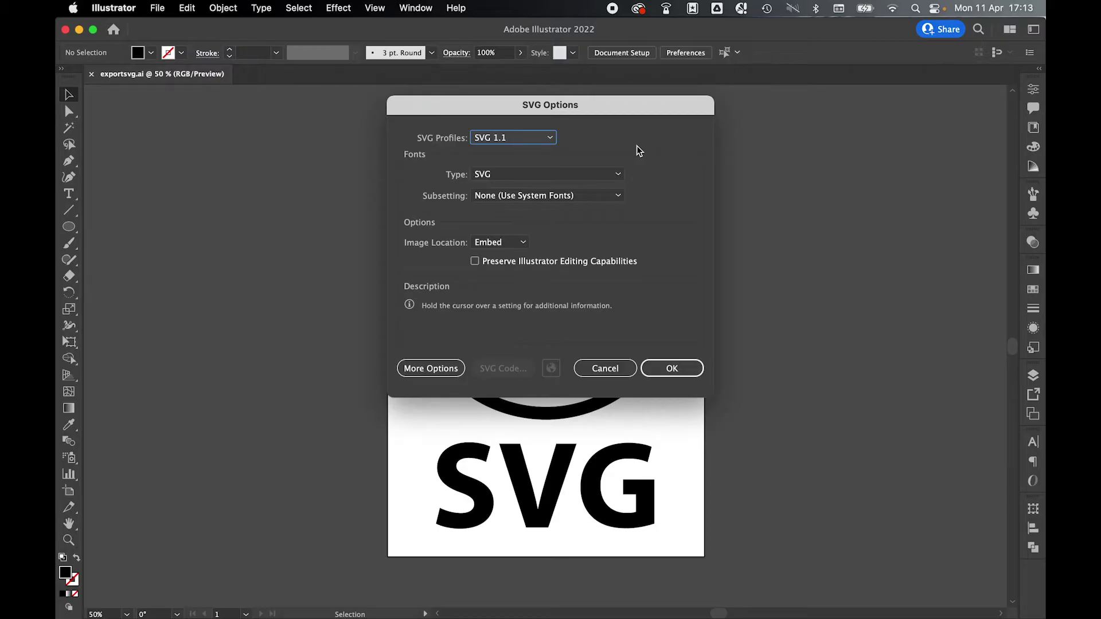
{"action": "left_click", "coordinate": [536, 173]}
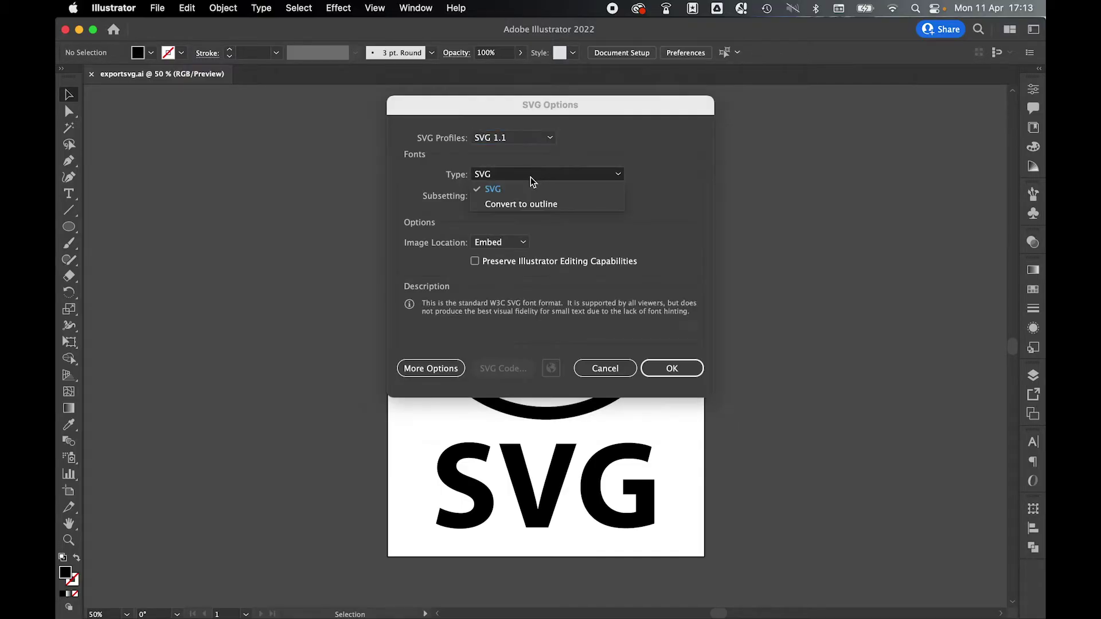
{"action": "left_click", "coordinate": [510, 207]}
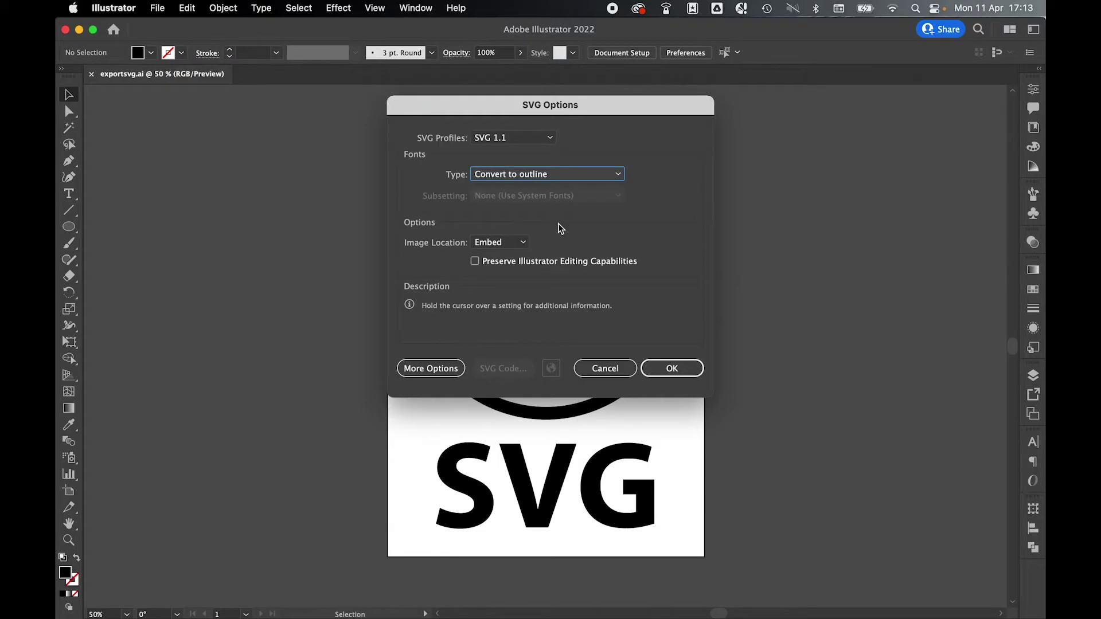
{"action": "left_click", "coordinate": [499, 242]}
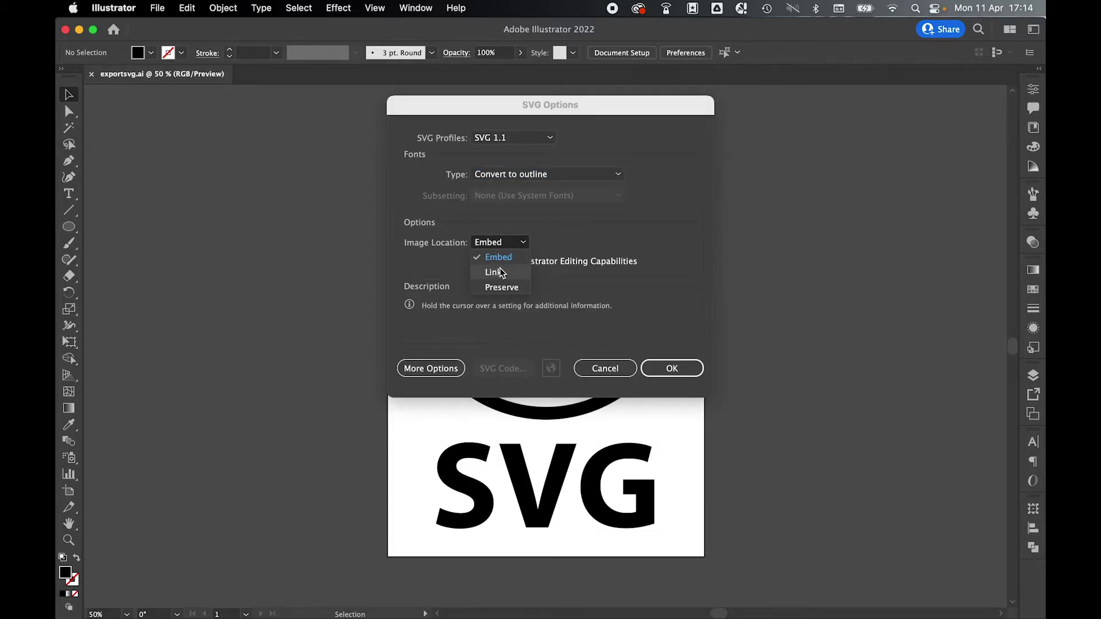
{"action": "left_click", "coordinate": [495, 264]}
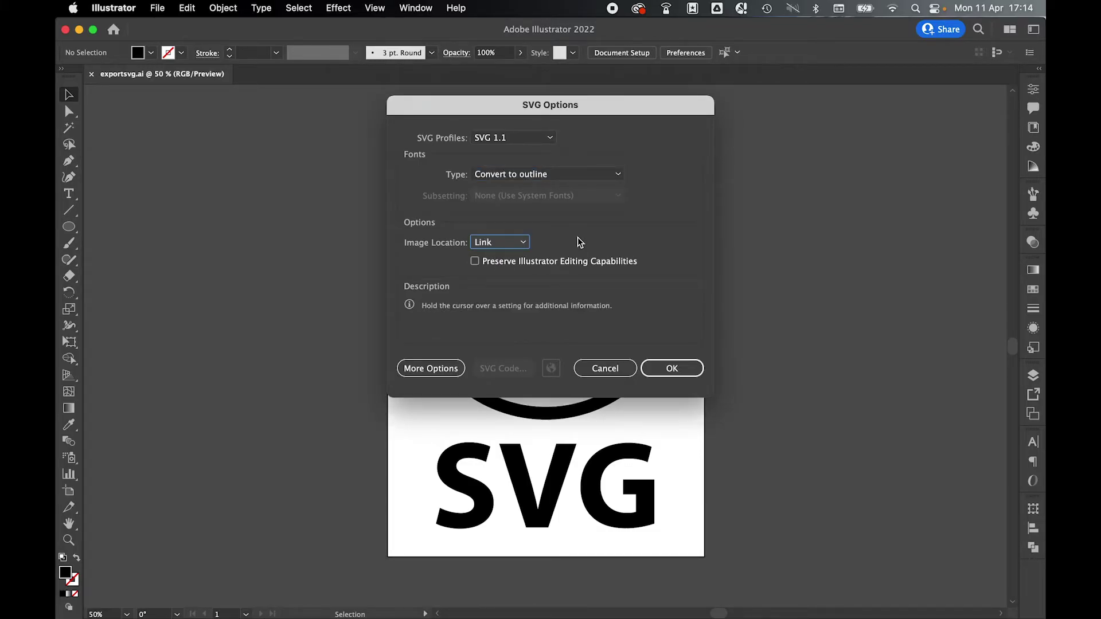
- Keep Presentation Attributes and UTF-8 in the advanced options, export the SVG, and view Finder
{"action": "left_click", "coordinate": [433, 368]}
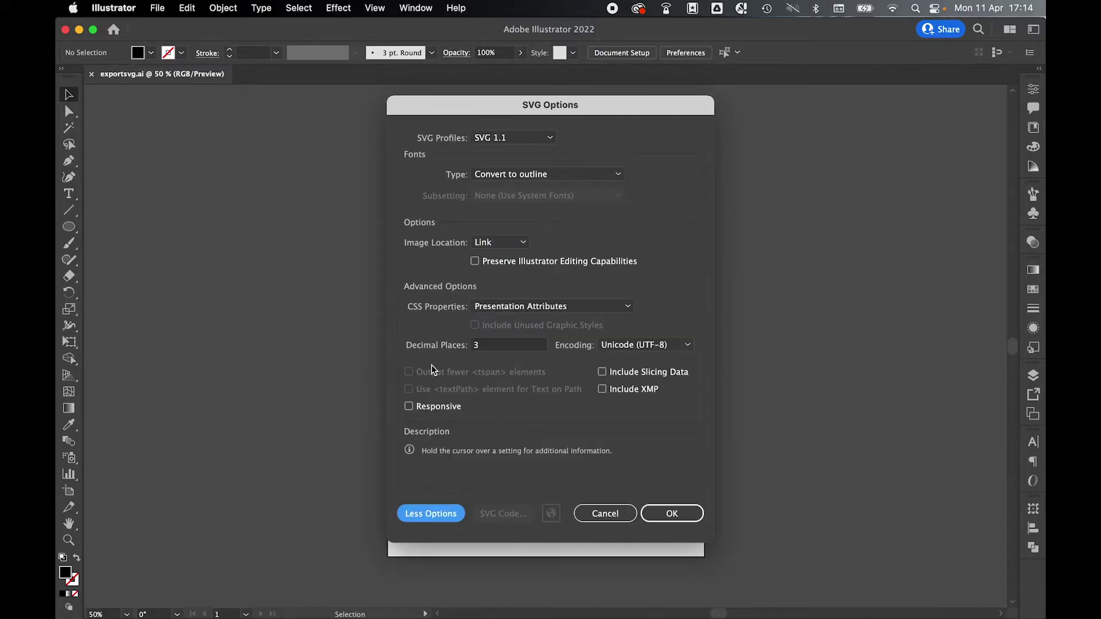
{"action": "left_click", "coordinate": [495, 305]}
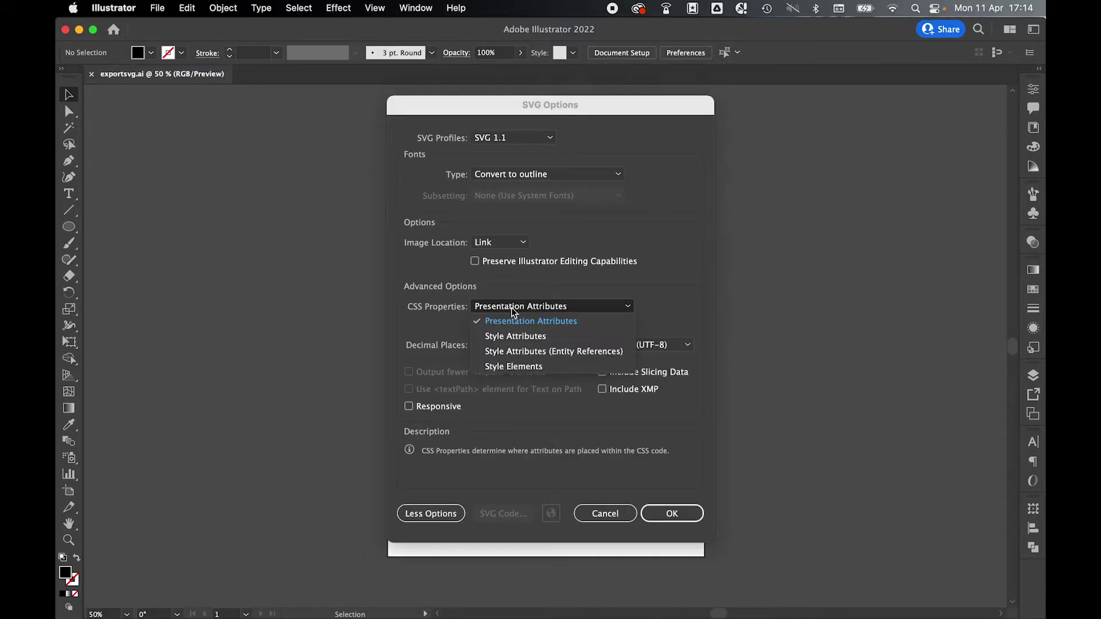
{"action": "left_click", "coordinate": [507, 321]}
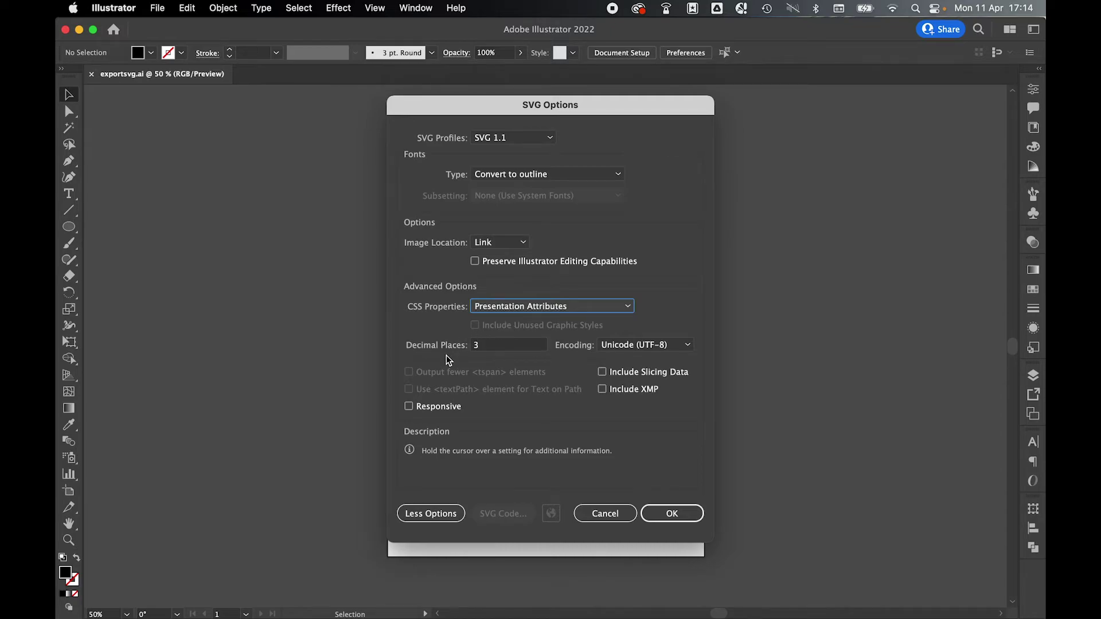
{"action": "mouse_move", "coordinate": [479, 349]}
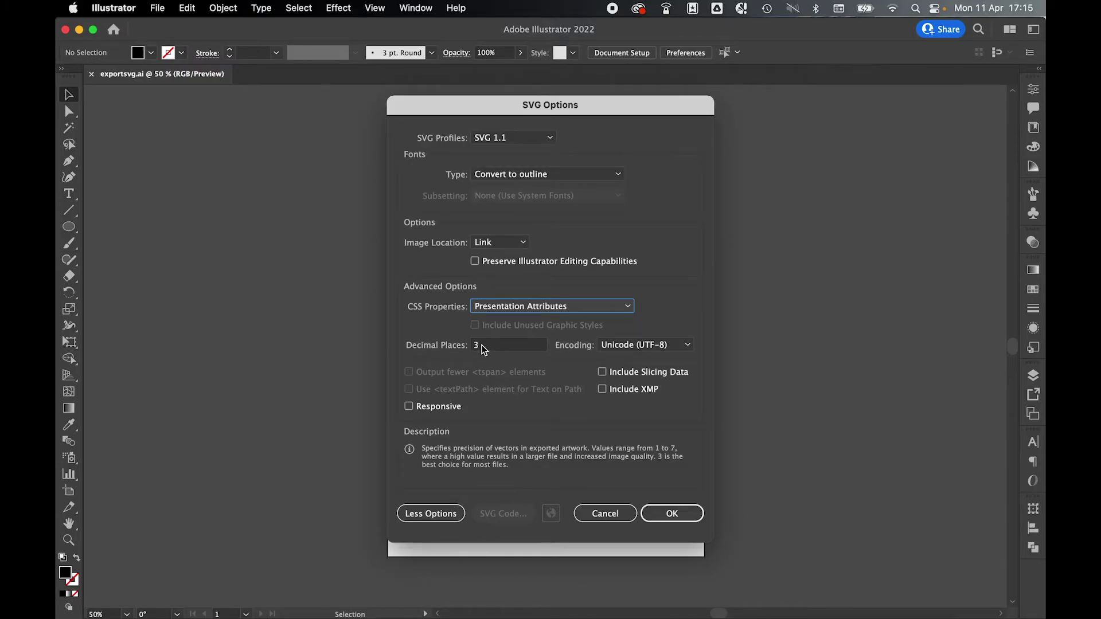
{"action": "left_click", "coordinate": [630, 348]}
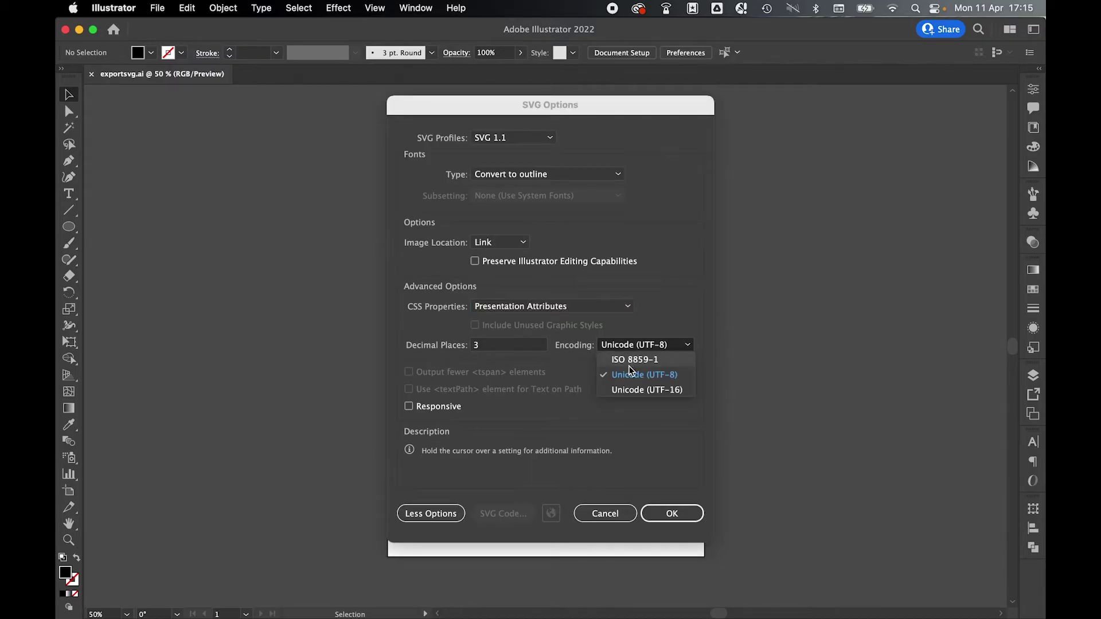
{"action": "left_click", "coordinate": [631, 377]}
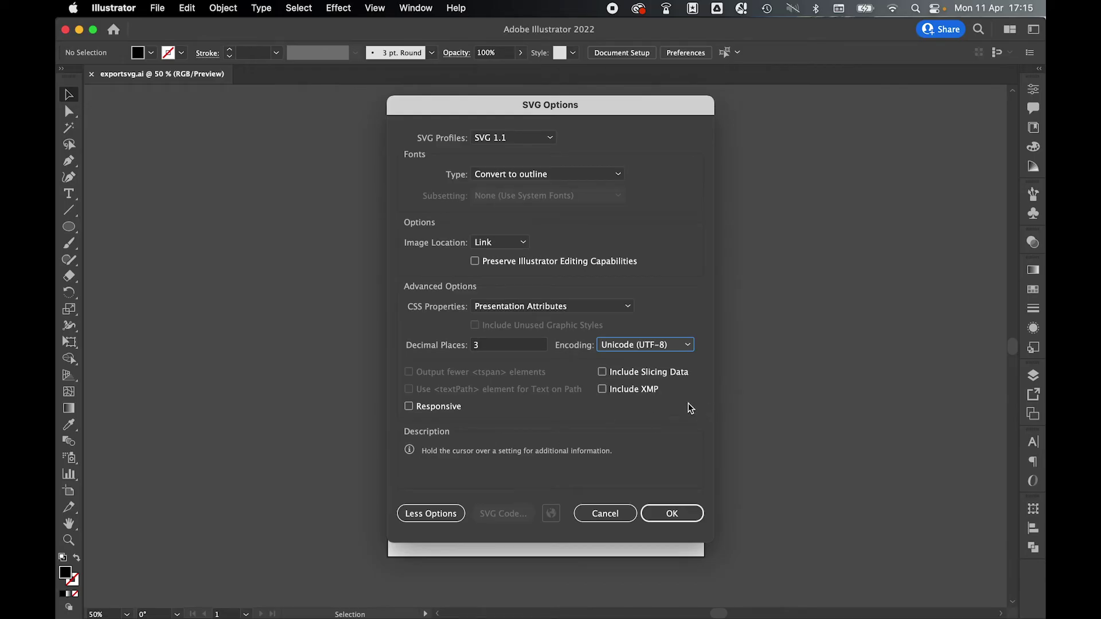
{"action": "left_click", "coordinate": [670, 513]}
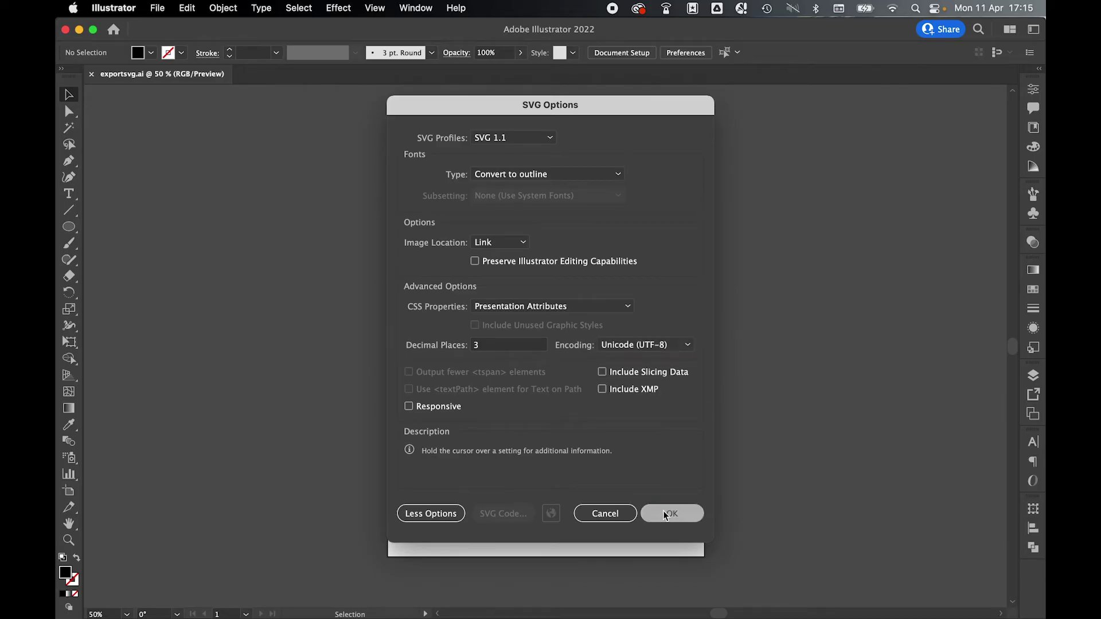
{"action": "key", "text": "super+Tab"}
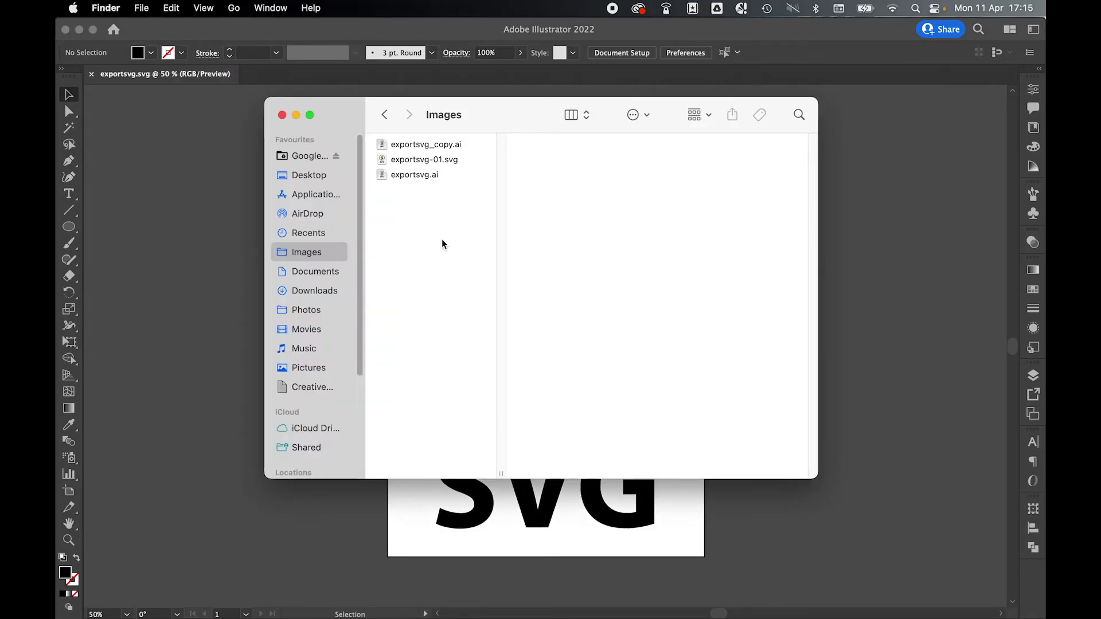
- Rename exportsvg-01.svg to exportsvg.svg, then check exportsvg.ai and exportsvg_copy.ai
{"action": "left_click", "coordinate": [434, 165]}
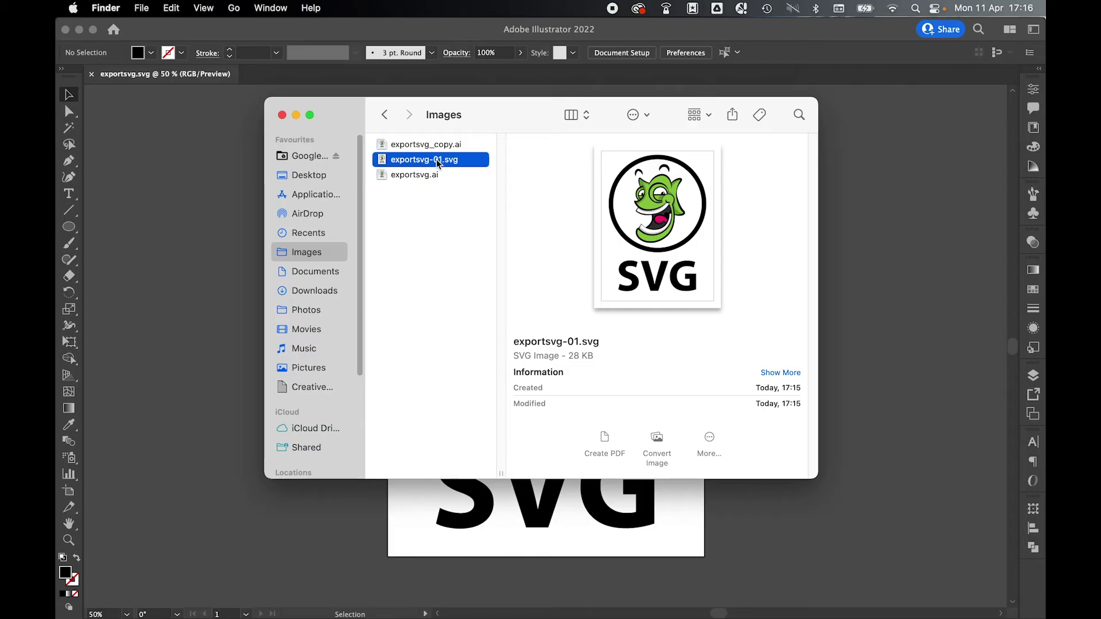
{"action": "left_click", "coordinate": [436, 159]}
{"action": "key", "text": "Right"}
{"action": "key", "text": "BackSpace"}
{"action": "key", "text": "BackSpace"}
{"action": "key", "text": "BackSpace"}
{"action": "key", "text": "Return"}
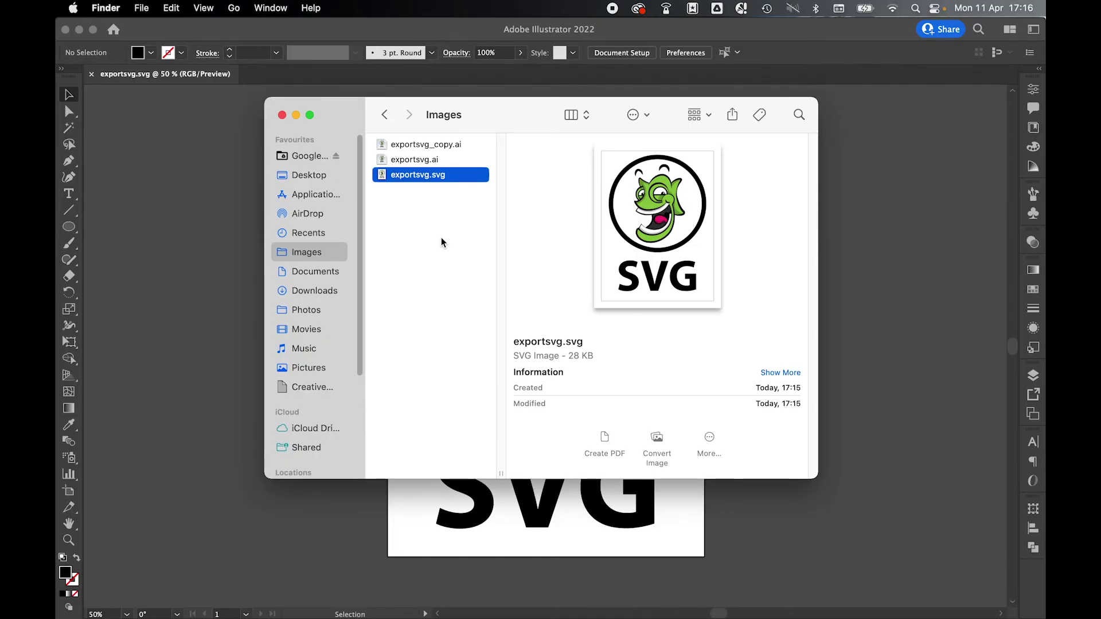
{"action": "left_click", "coordinate": [444, 163]}
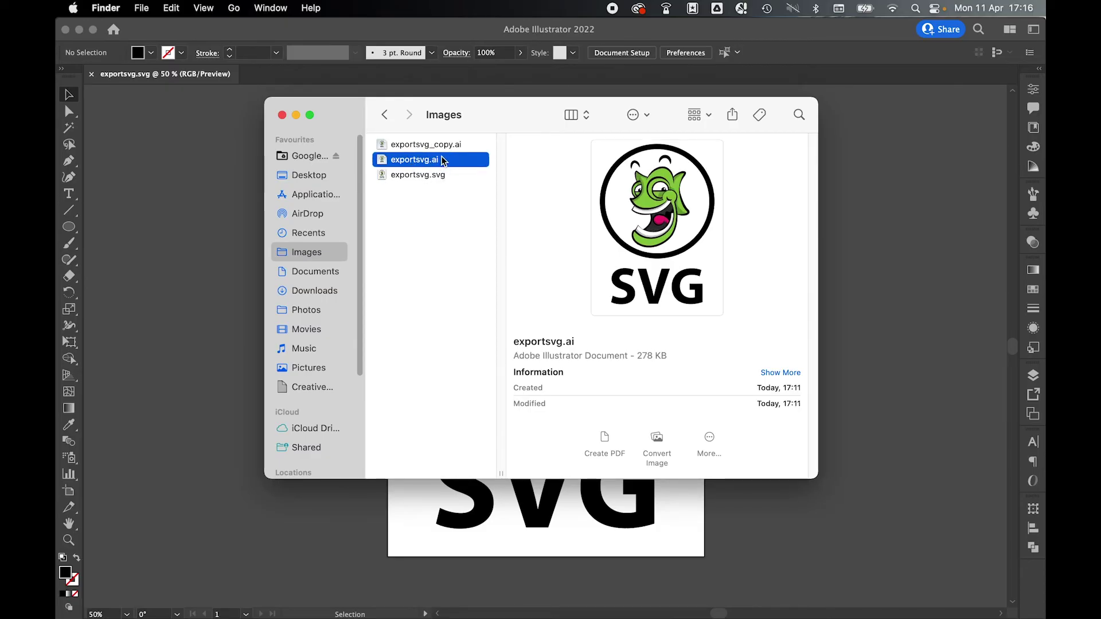
{"action": "left_click", "coordinate": [452, 147]}
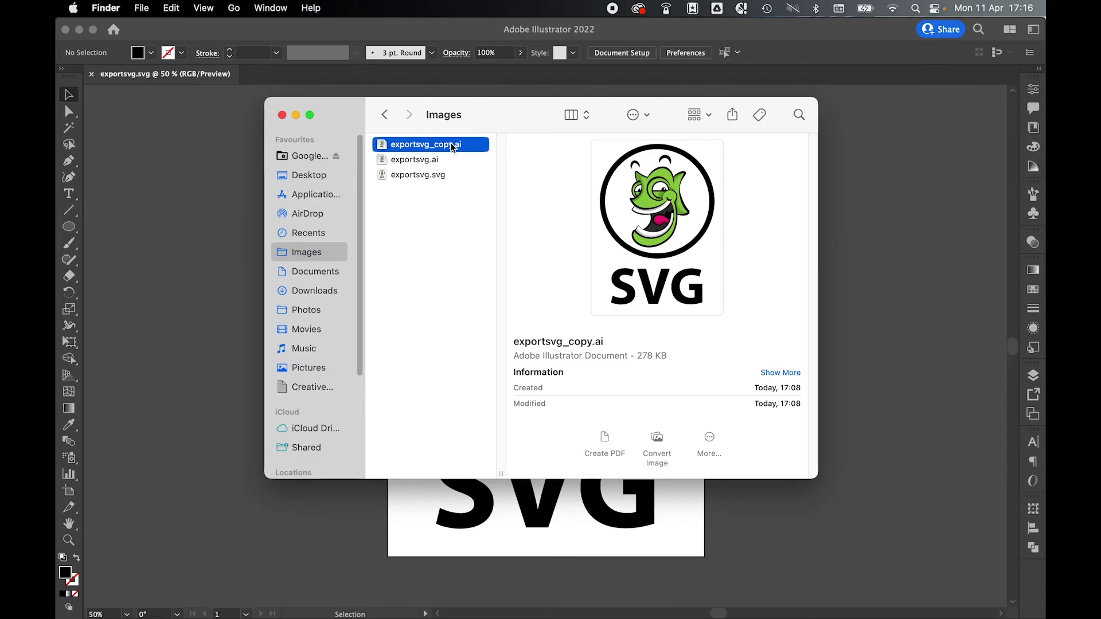
- Bring Illustrator back to the front showing the exportsvg.svg logo with SVG lettering
{"action": "left_click", "coordinate": [188, 310]}
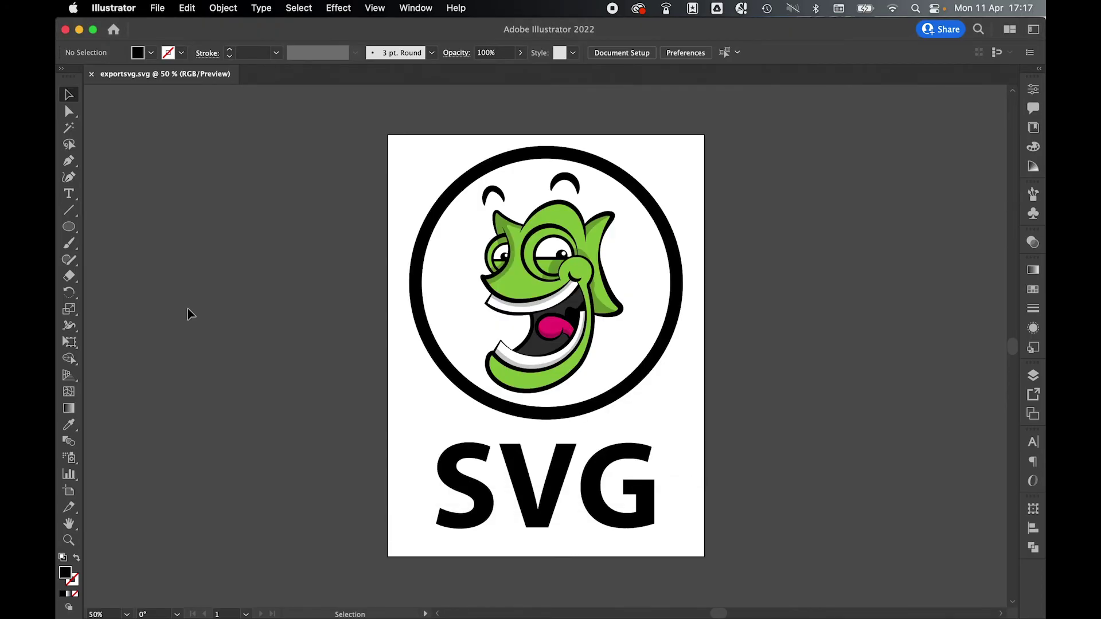